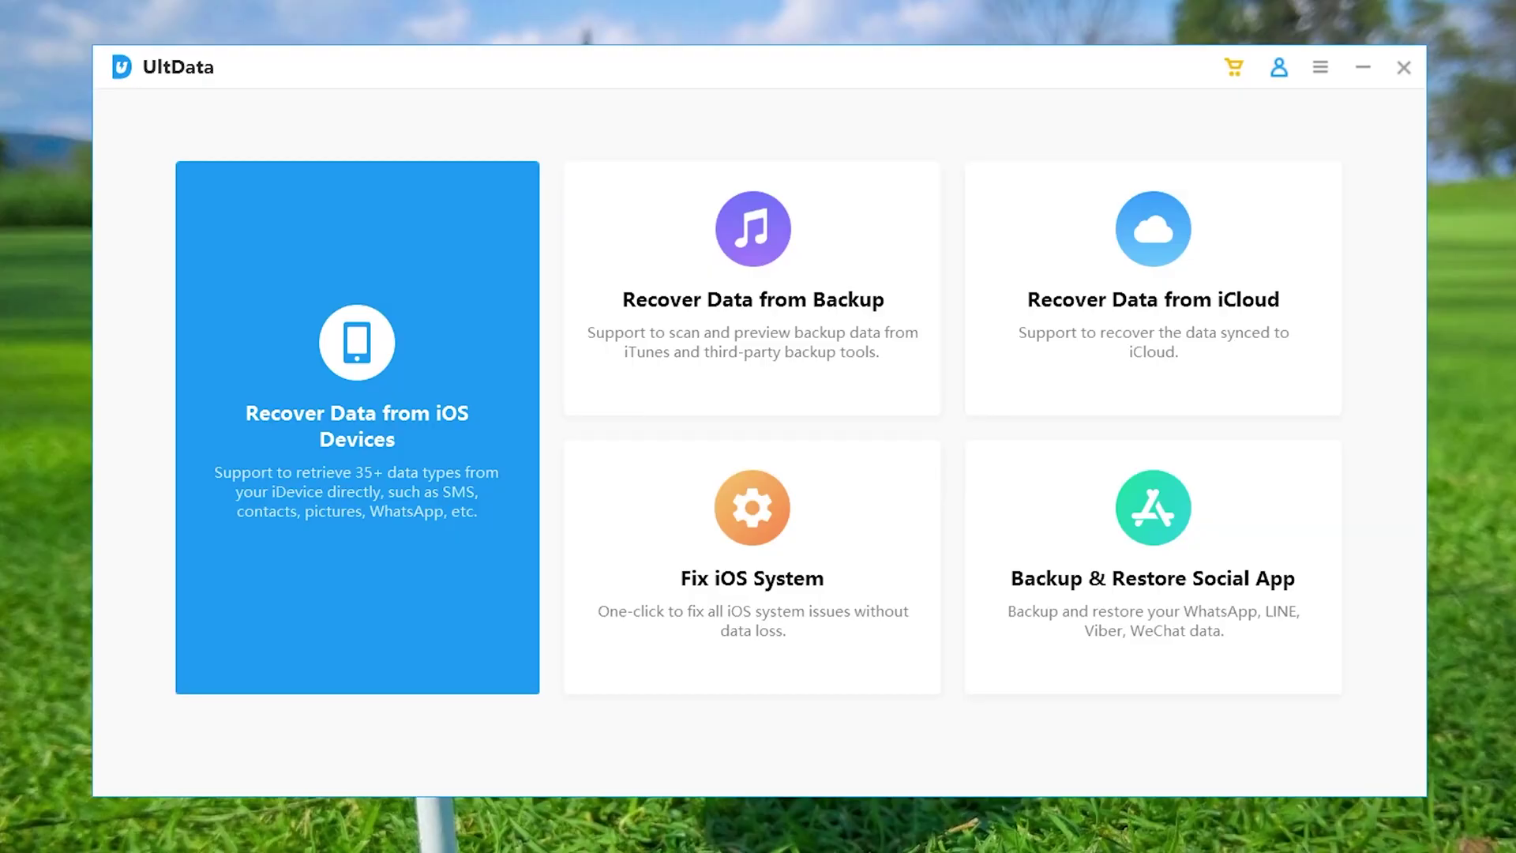
- Choose Recover Data from iCloud and enter the Apple ID password
{"action": "left_click", "coordinate": [1251, 334]}
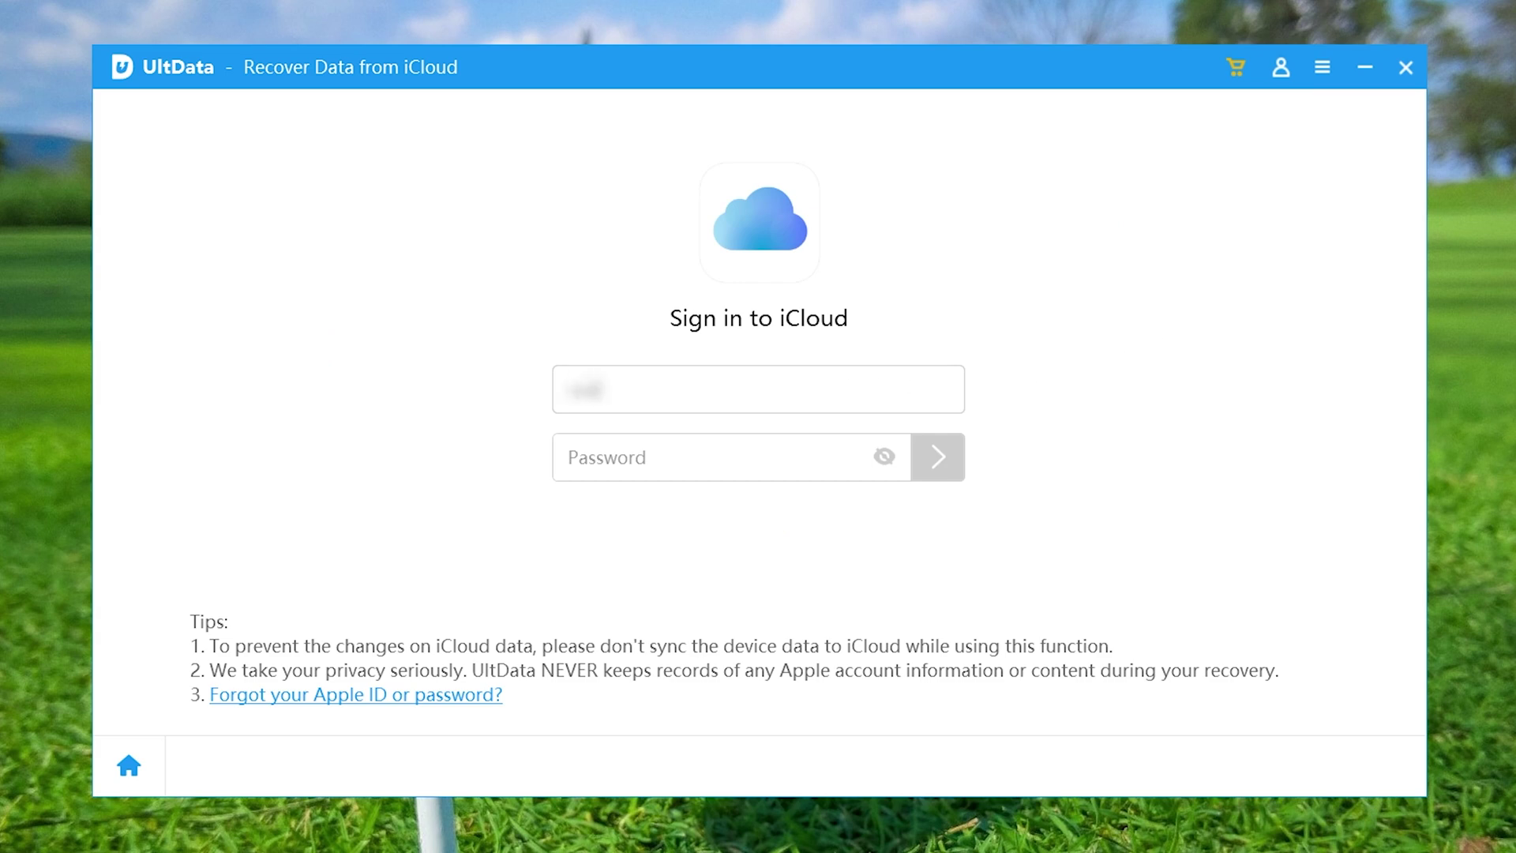
{"action": "key", "text": "Tab"}
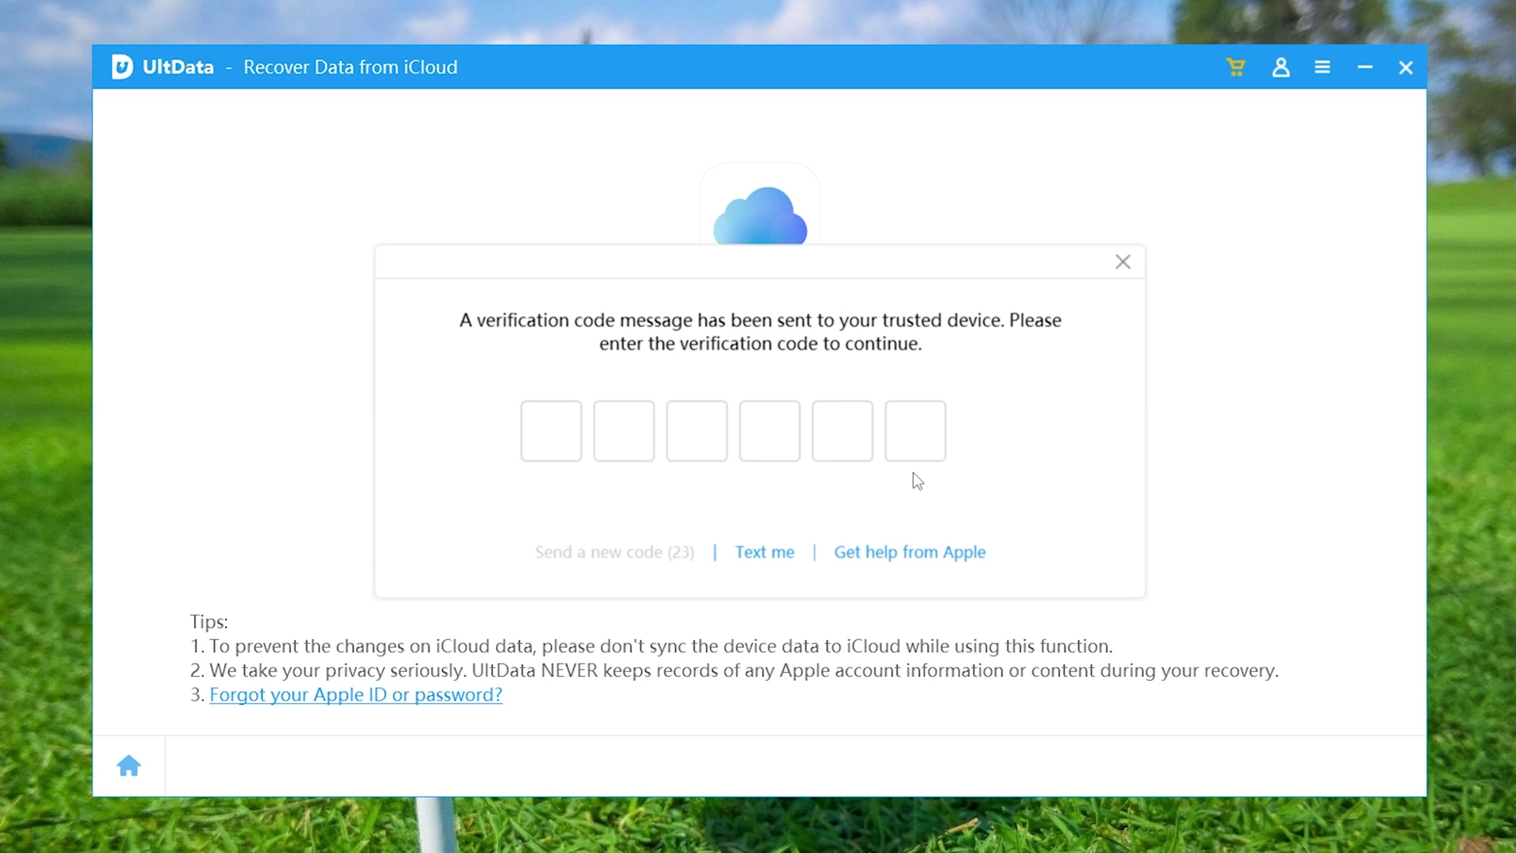
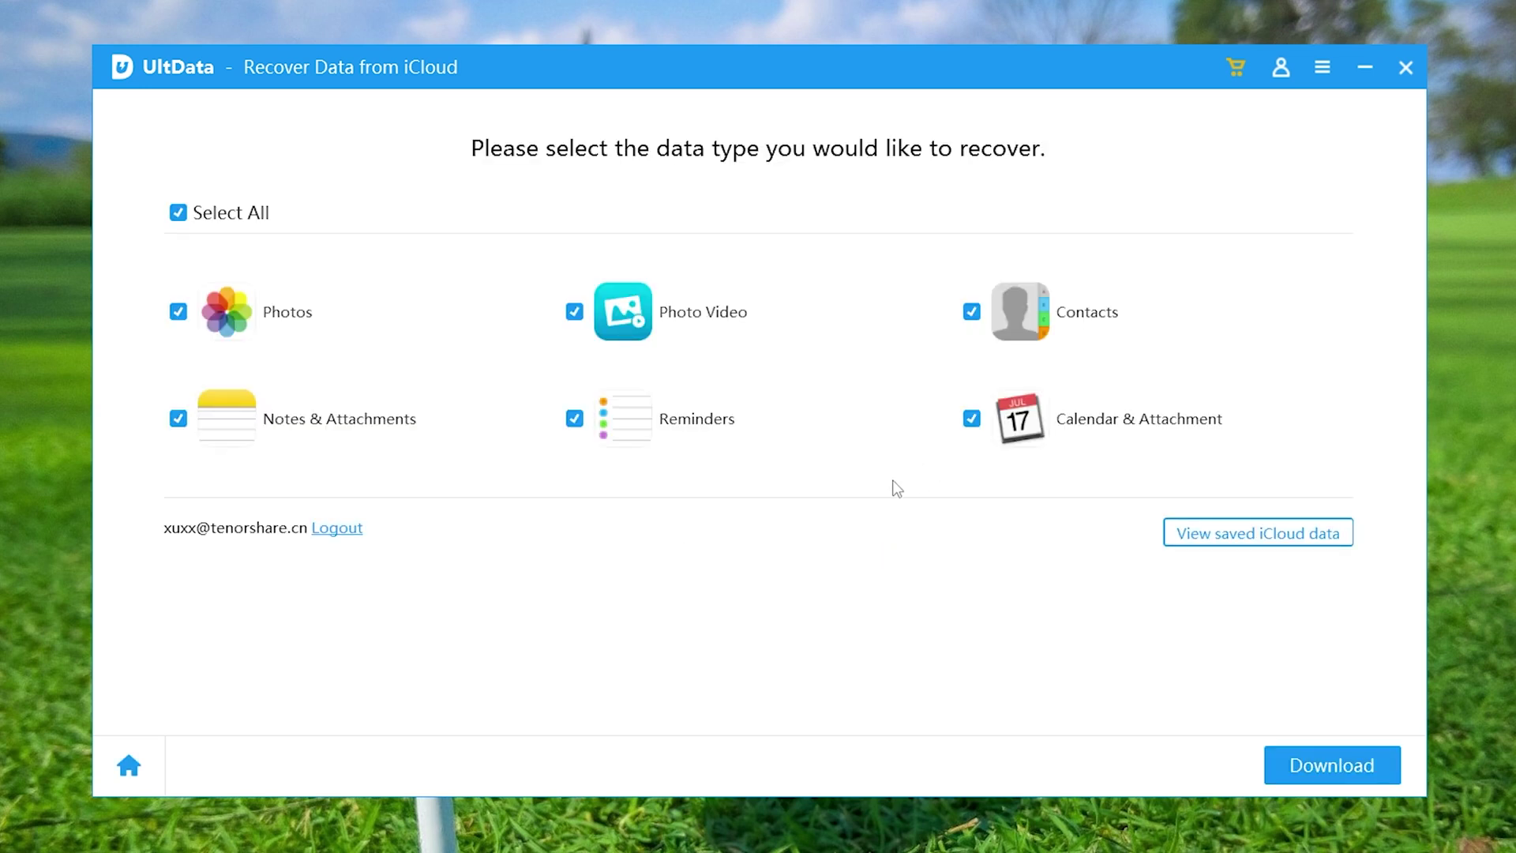
- Re-tick every data type and download the iCloud data
{"action": "left_click", "coordinate": [180, 218]}
{"action": "left_click", "coordinate": [180, 214]}
{"action": "left_click", "coordinate": [1314, 765]}
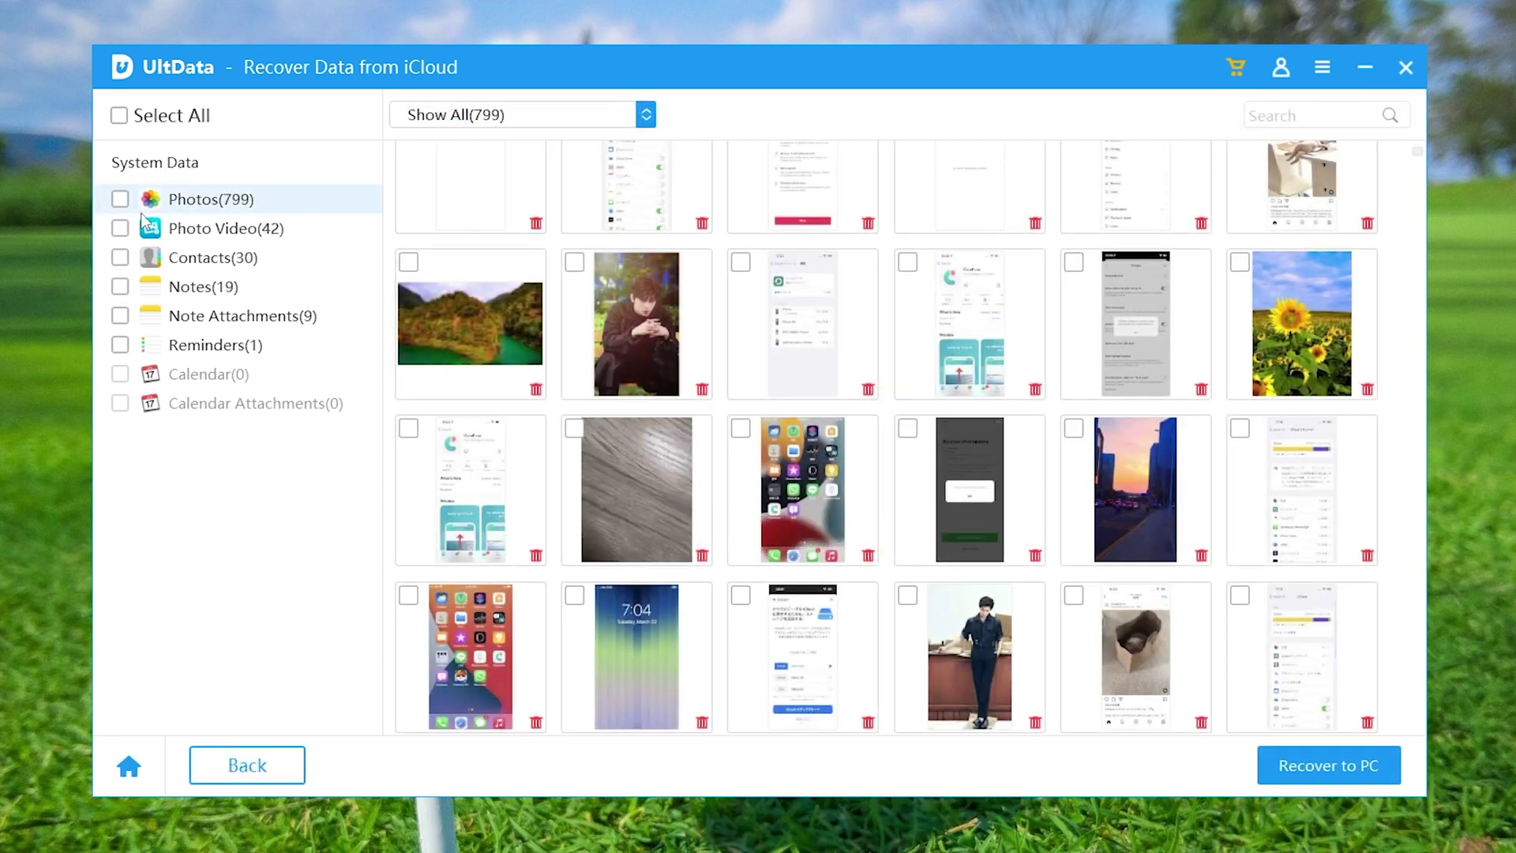
- Tick the 799 photos and 42 photo videos, previewing a photo and the 30 contacts
{"action": "left_click", "coordinate": [120, 199]}
{"action": "left_click", "coordinate": [222, 229]}
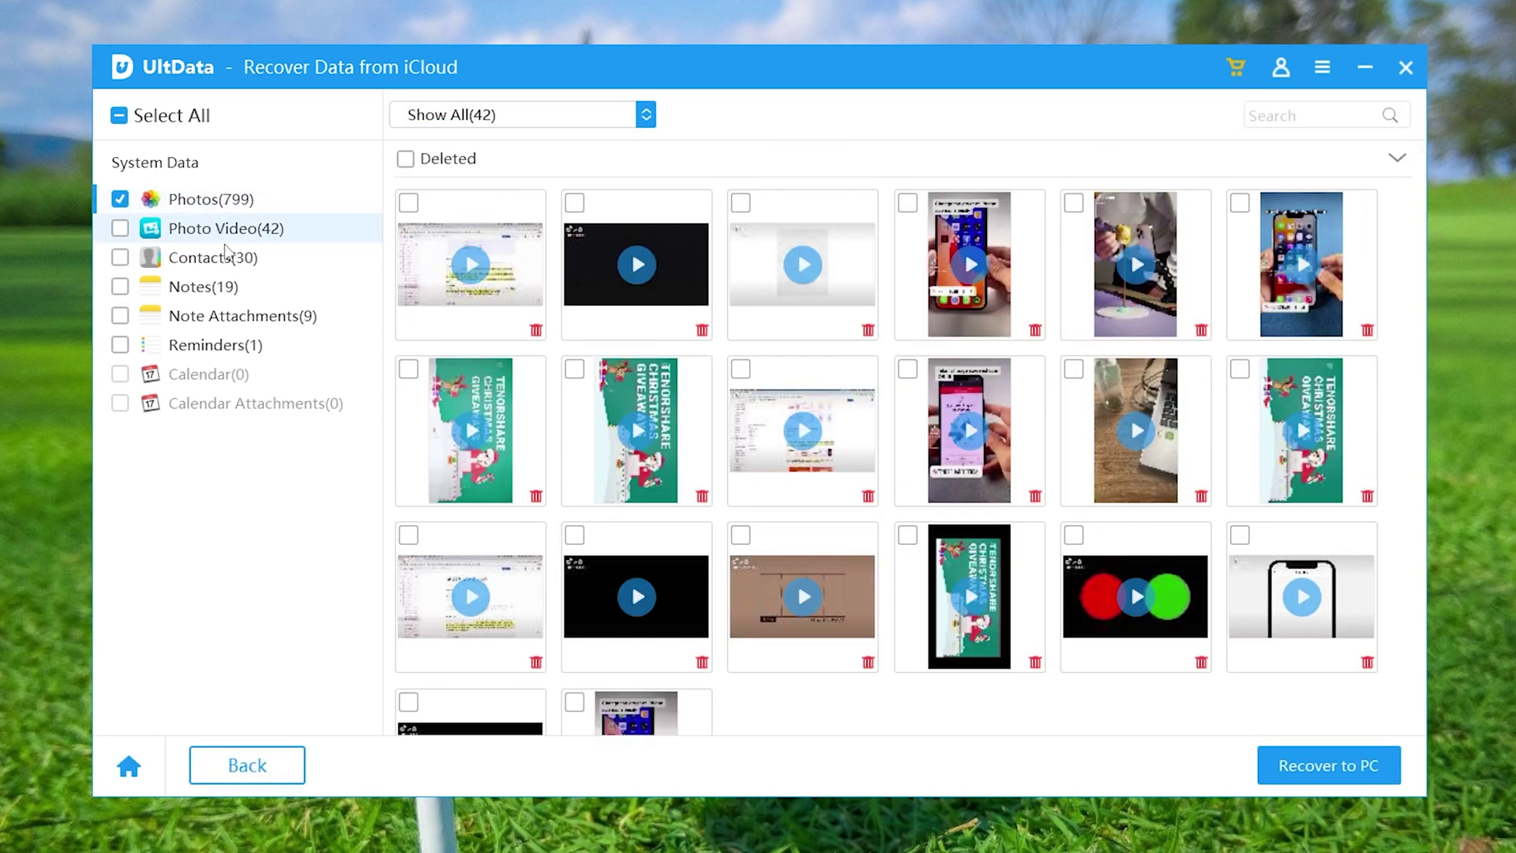
{"action": "left_click", "coordinate": [227, 253]}
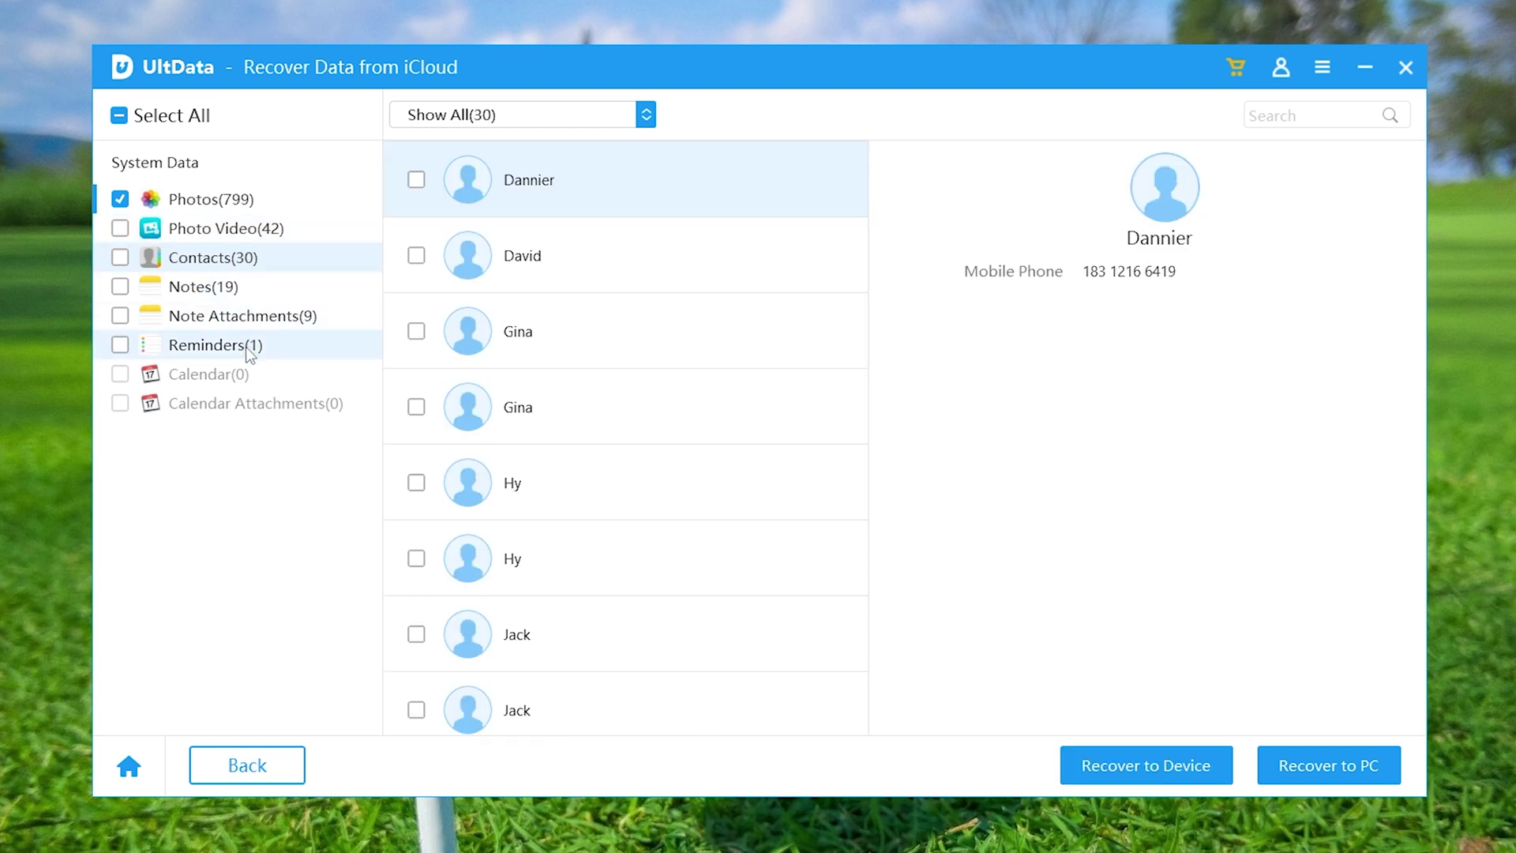
{"action": "left_click", "coordinate": [229, 206]}
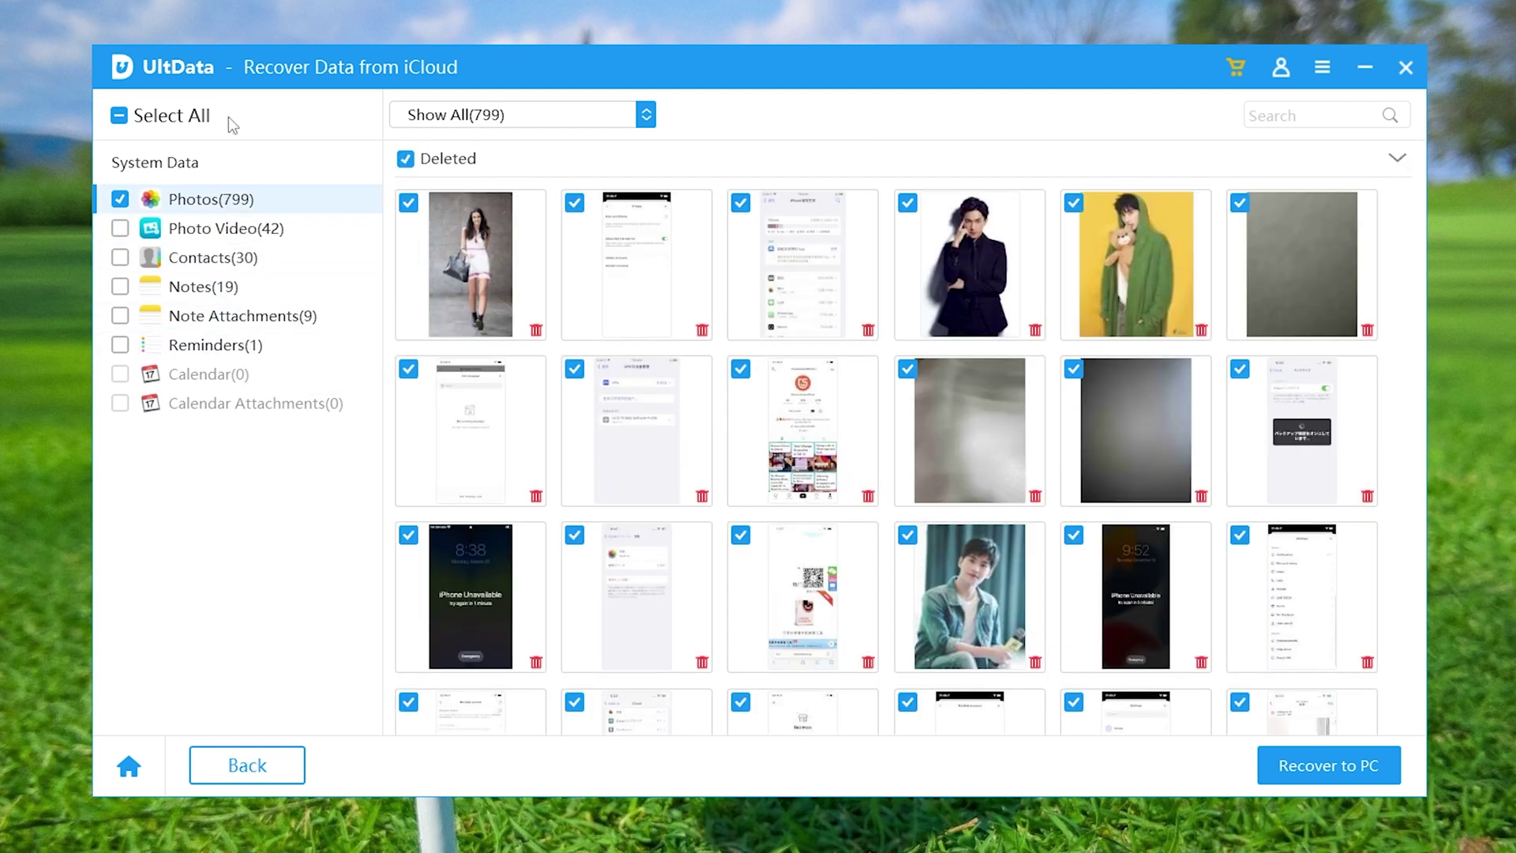
{"action": "left_click", "coordinate": [481, 276]}
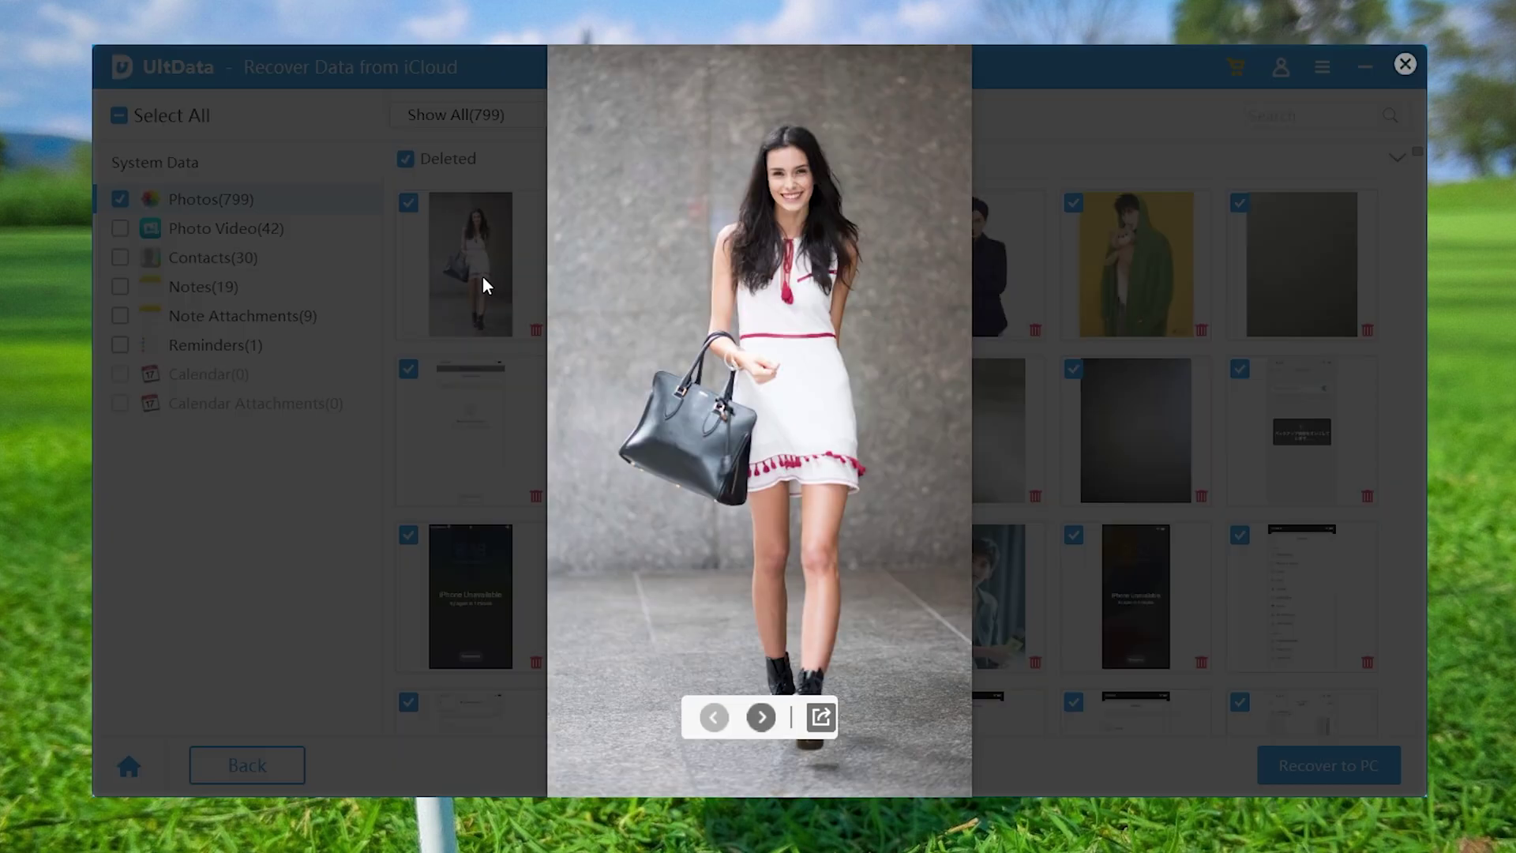
{"action": "left_click", "coordinate": [1405, 65]}
{"action": "left_click", "coordinate": [212, 257]}
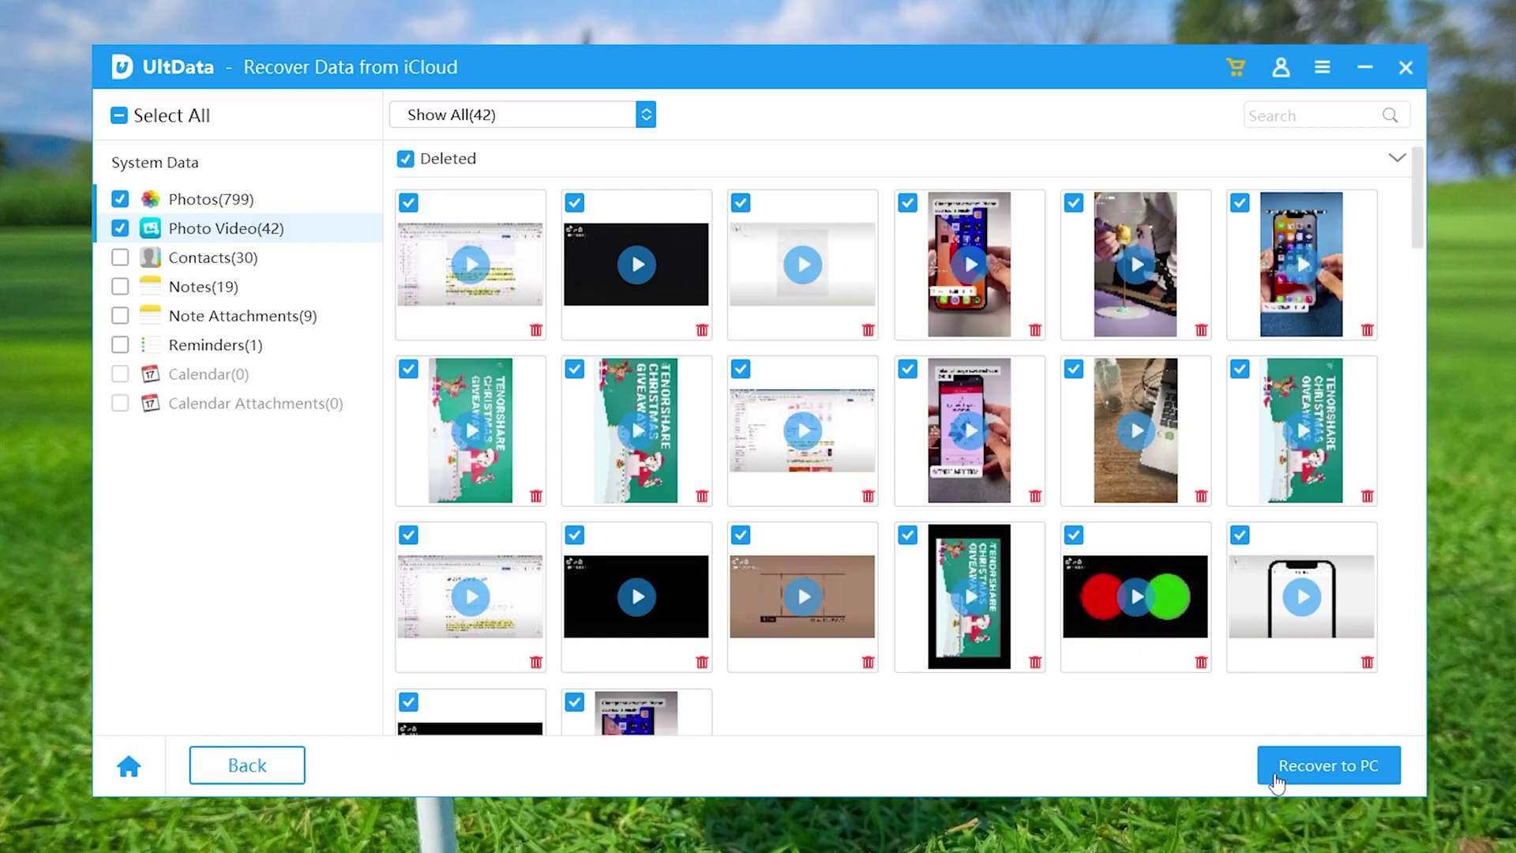
- Export the 841 checked items into a new Desktop folder and dismiss the success message
{"action": "left_click", "coordinate": [1322, 703]}
{"action": "left_click", "coordinate": [620, 701]}
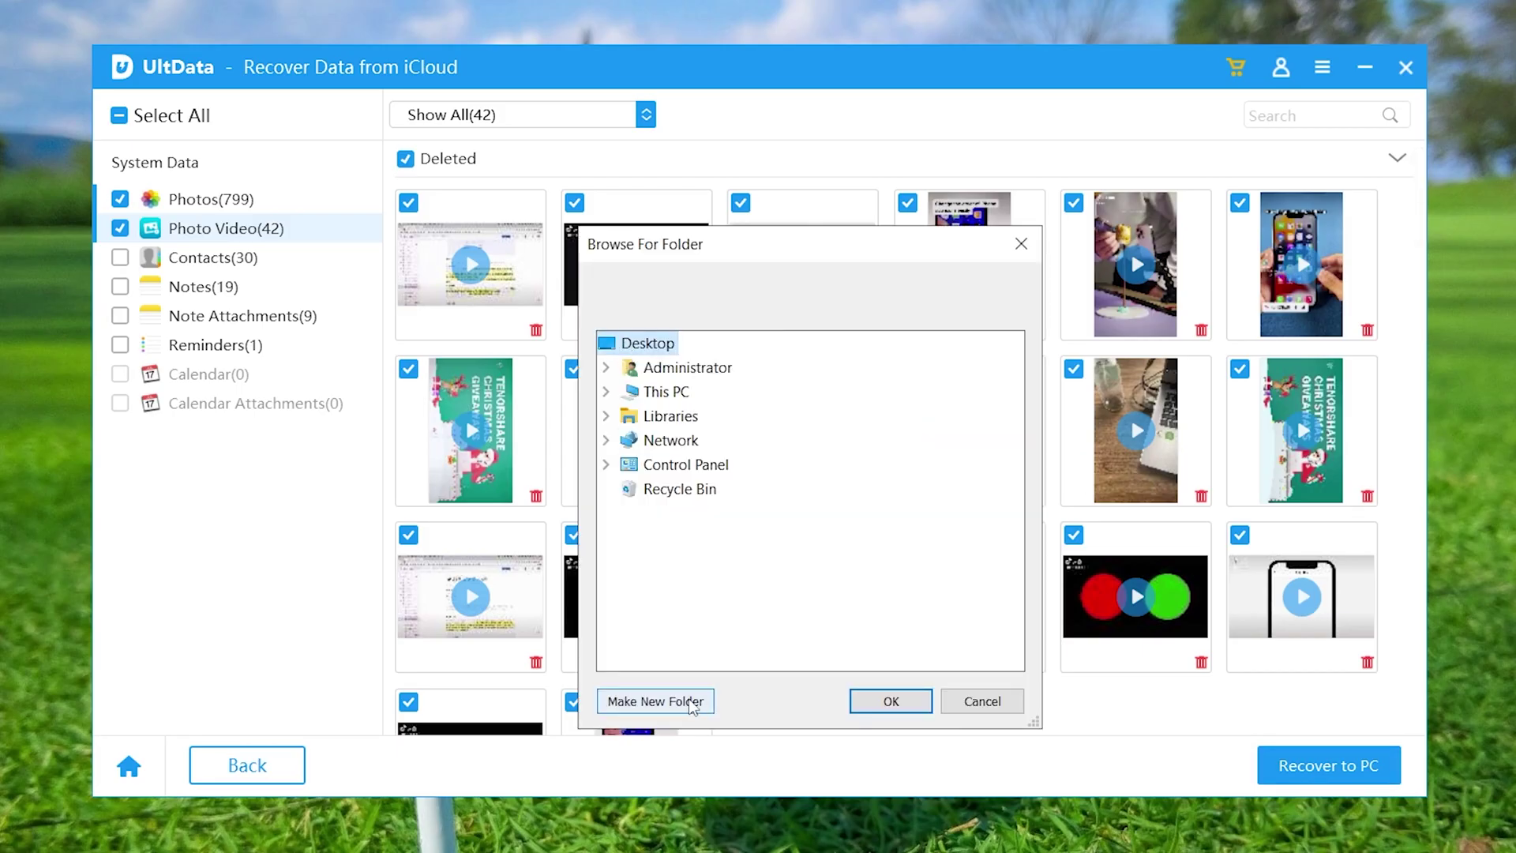
{"action": "left_click", "coordinate": [888, 701]}
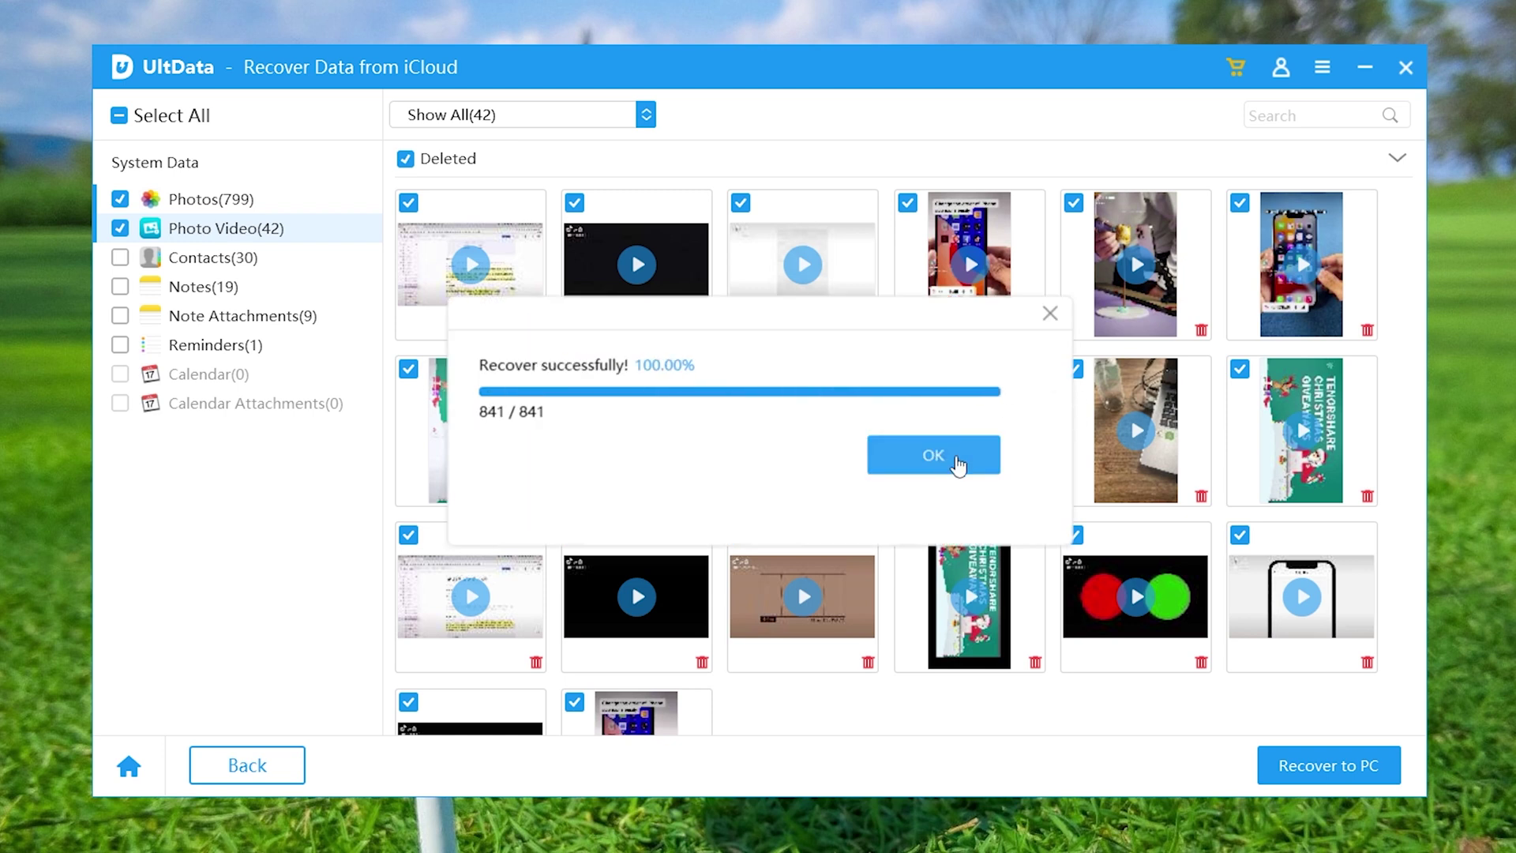
{"action": "left_click", "coordinate": [934, 456]}
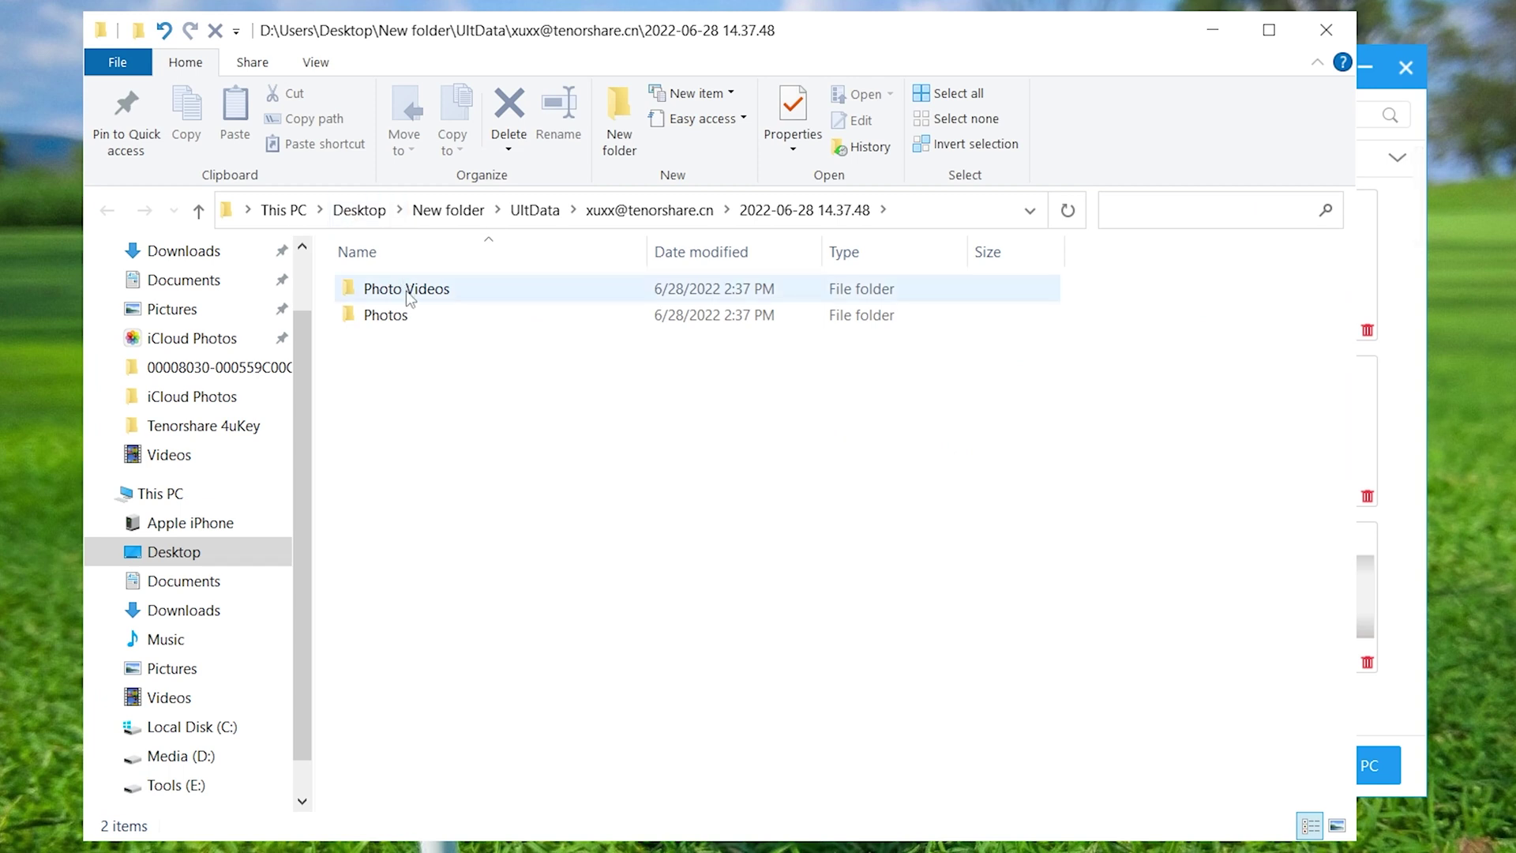
- Select Photo Videos, then open the Photos folder holding 799 recovered images
{"action": "left_click", "coordinate": [409, 292]}
{"action": "double_click", "coordinate": [400, 316]}
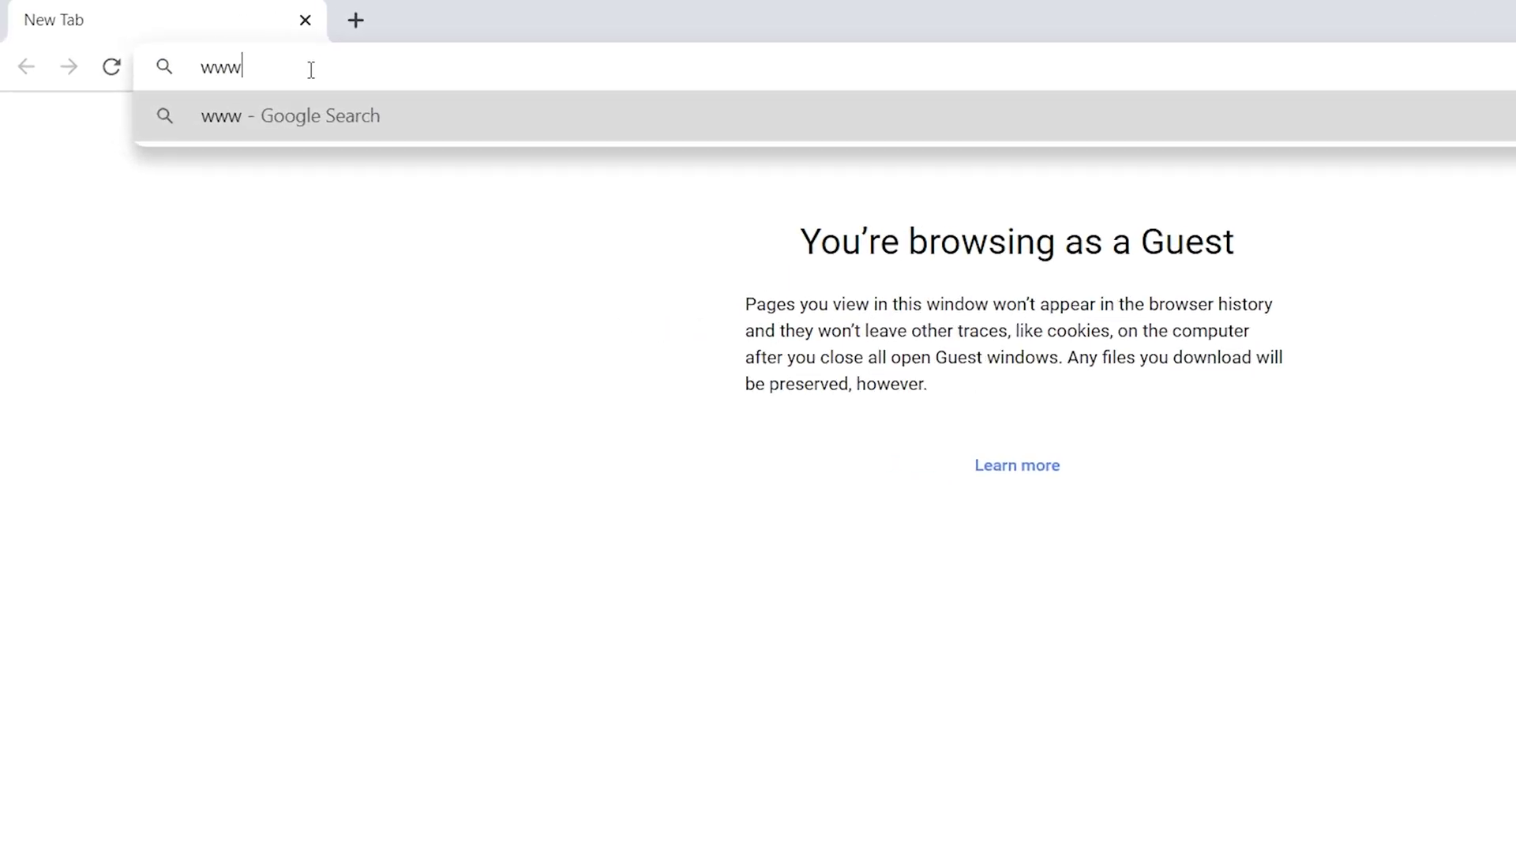
{"action": "type", "text": "cloud.com"}
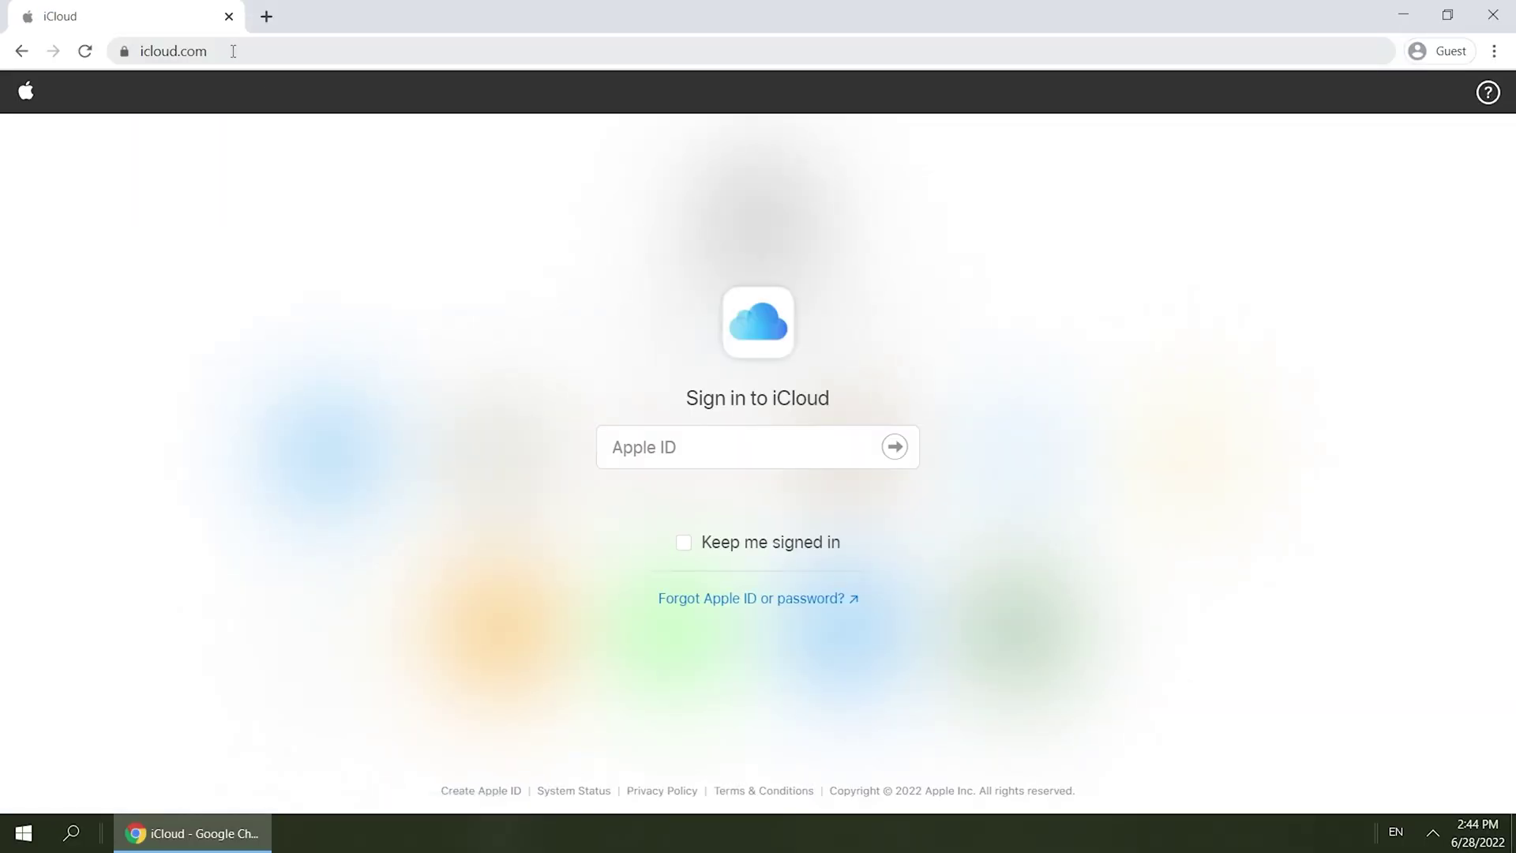
{"action": "left_click", "coordinate": [646, 452]}
{"action": "type", "text": "user@example.com"}
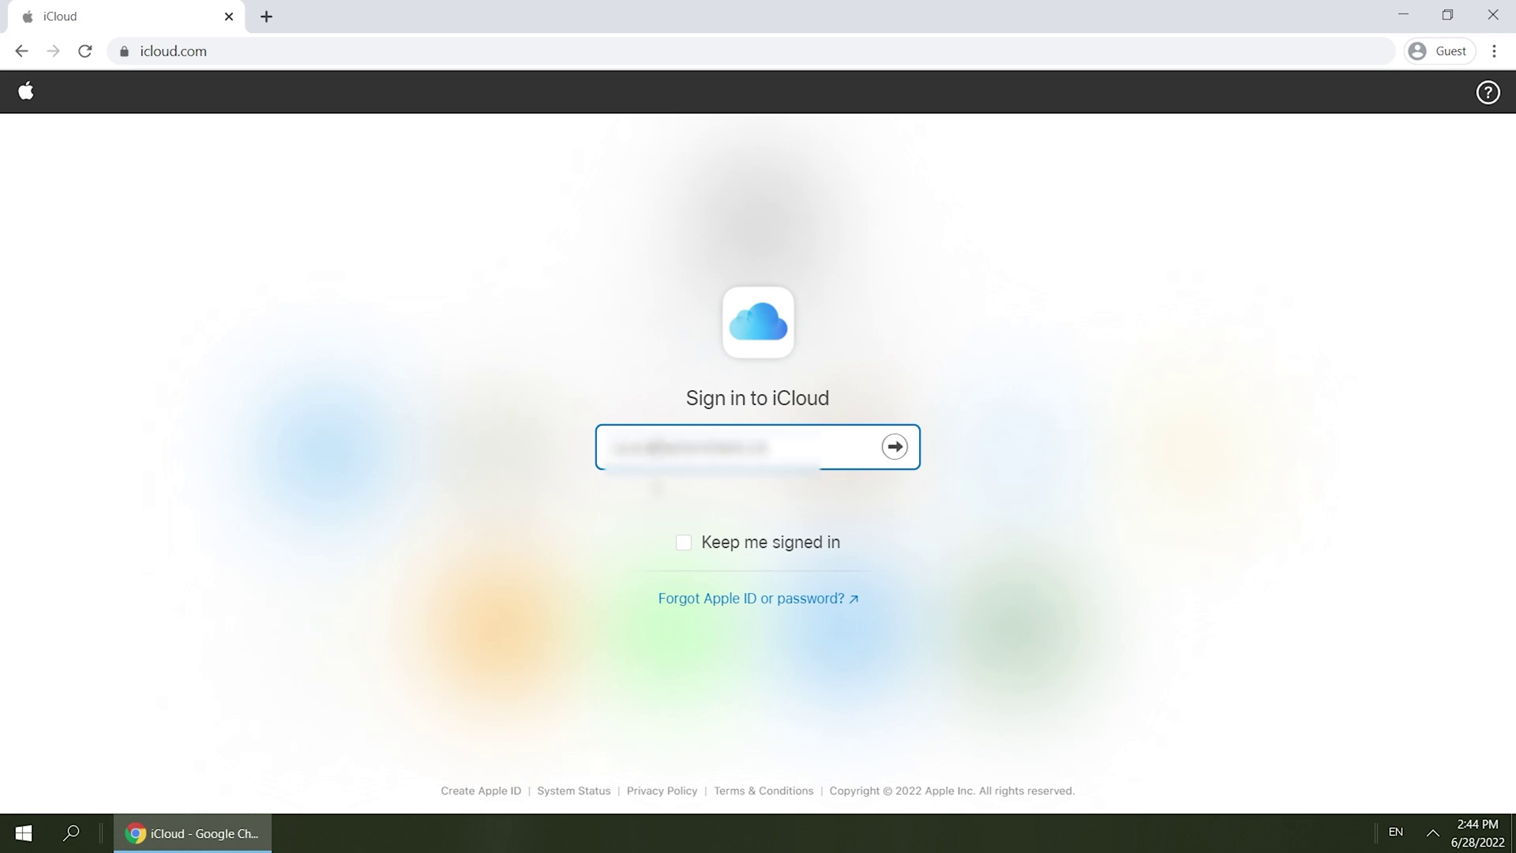
{"action": "key", "text": "Return"}
{"action": "type", "text": "************"}
{"action": "key", "text": "Return"}
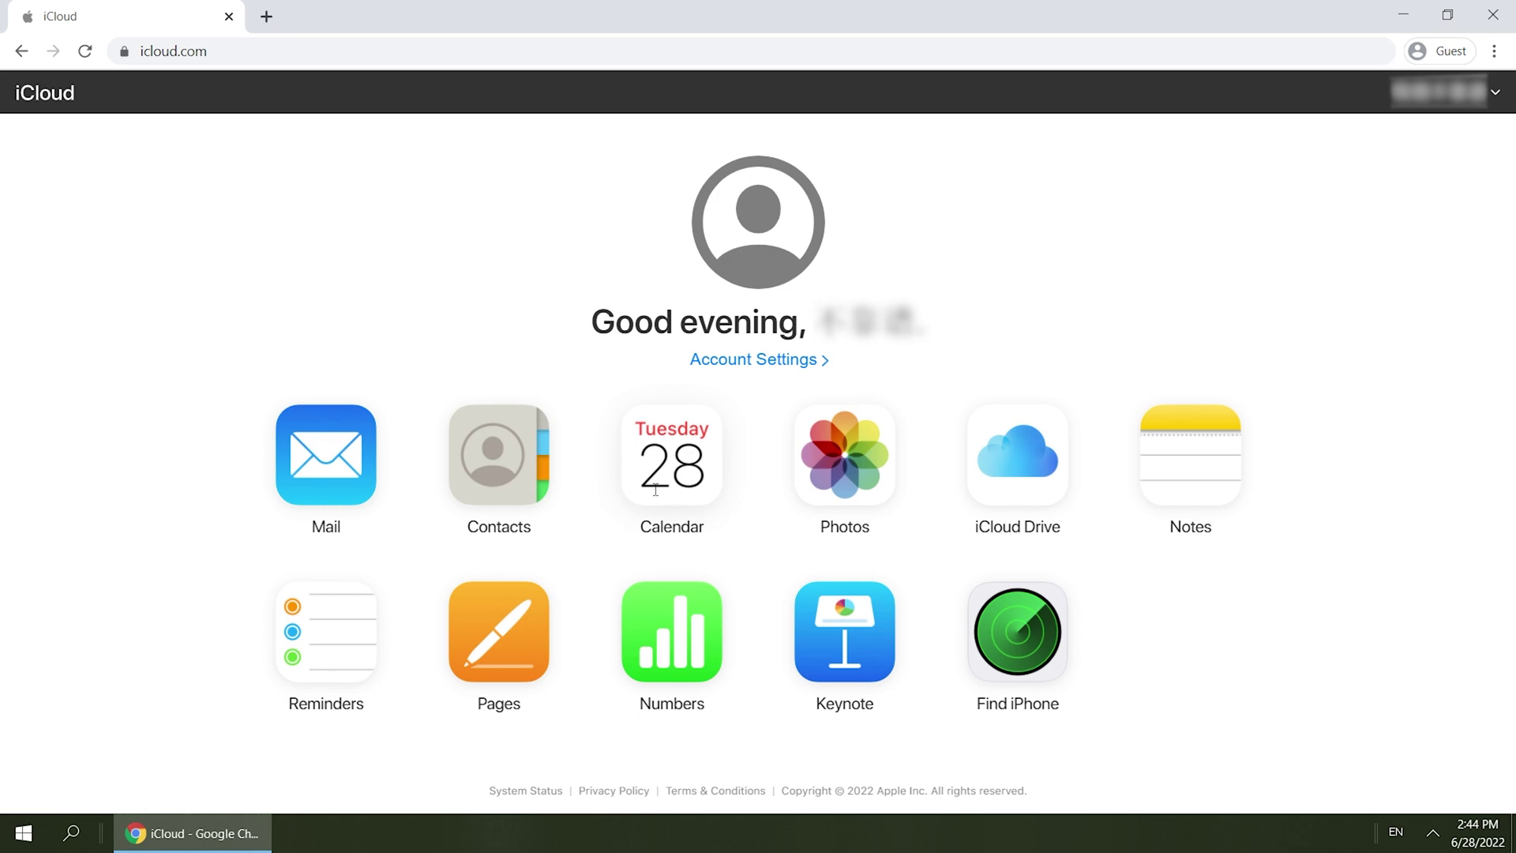
- Download the blue-striped broken-screen photo from iCloud Photos and open broken-screen-1.JPG
{"action": "left_click", "coordinate": [820, 477]}
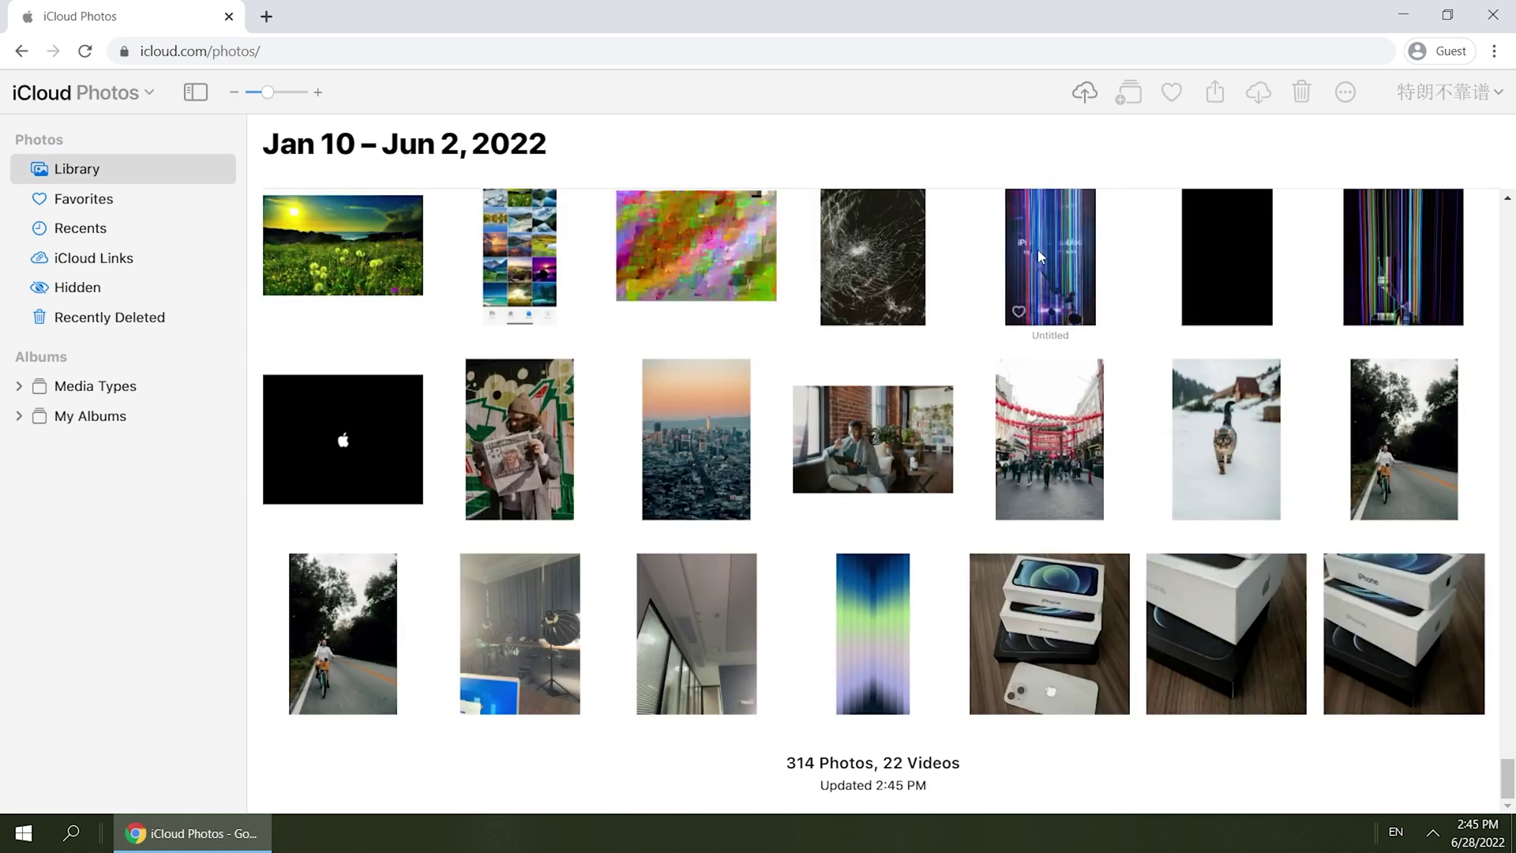
{"action": "left_click", "coordinate": [1068, 253]}
{"action": "left_click", "coordinate": [1261, 94]}
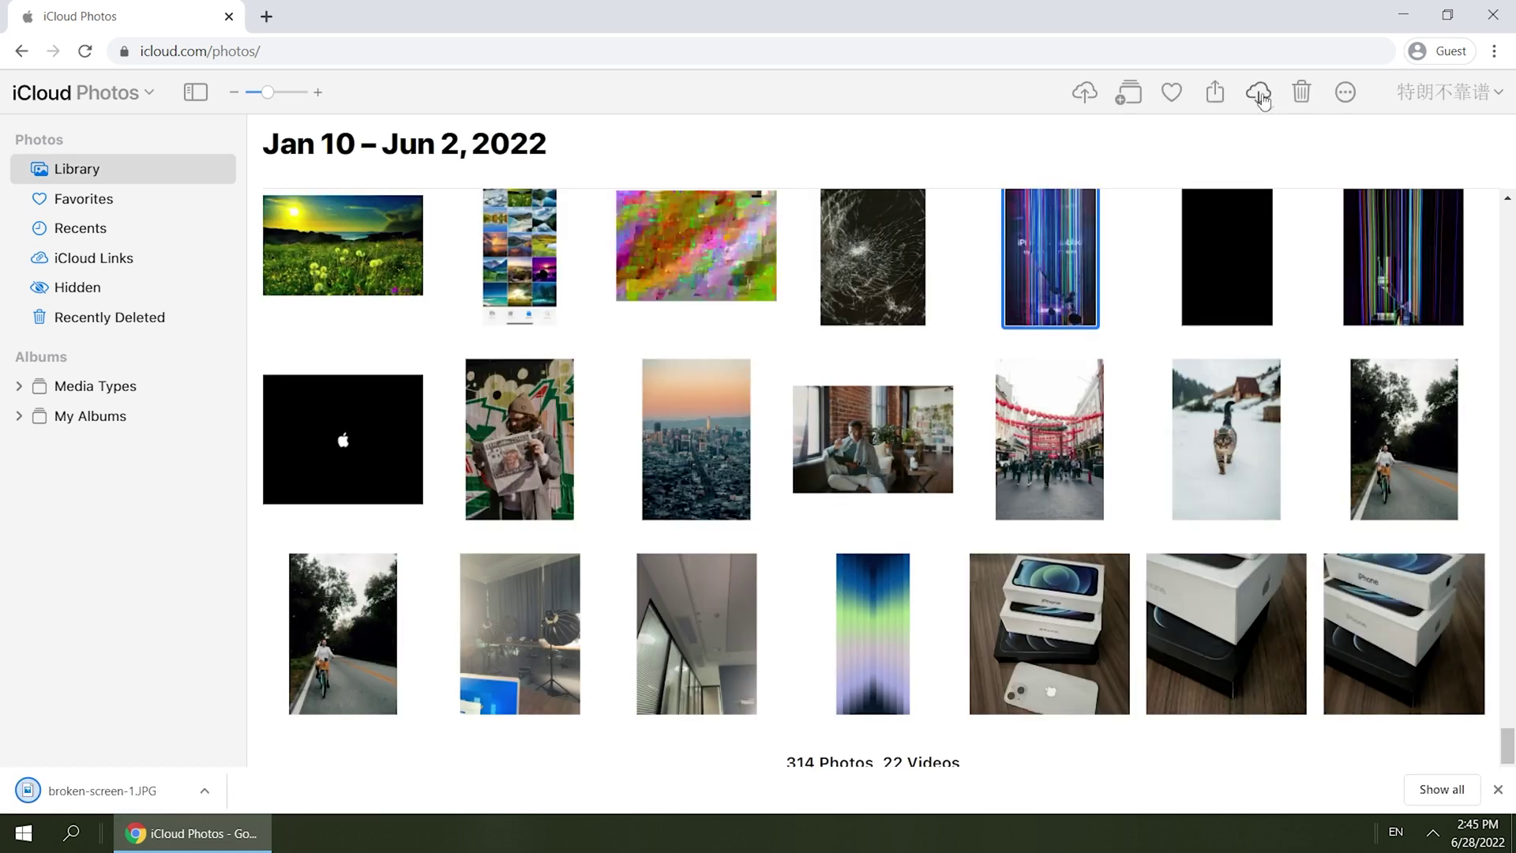
{"action": "left_click", "coordinate": [1260, 94]}
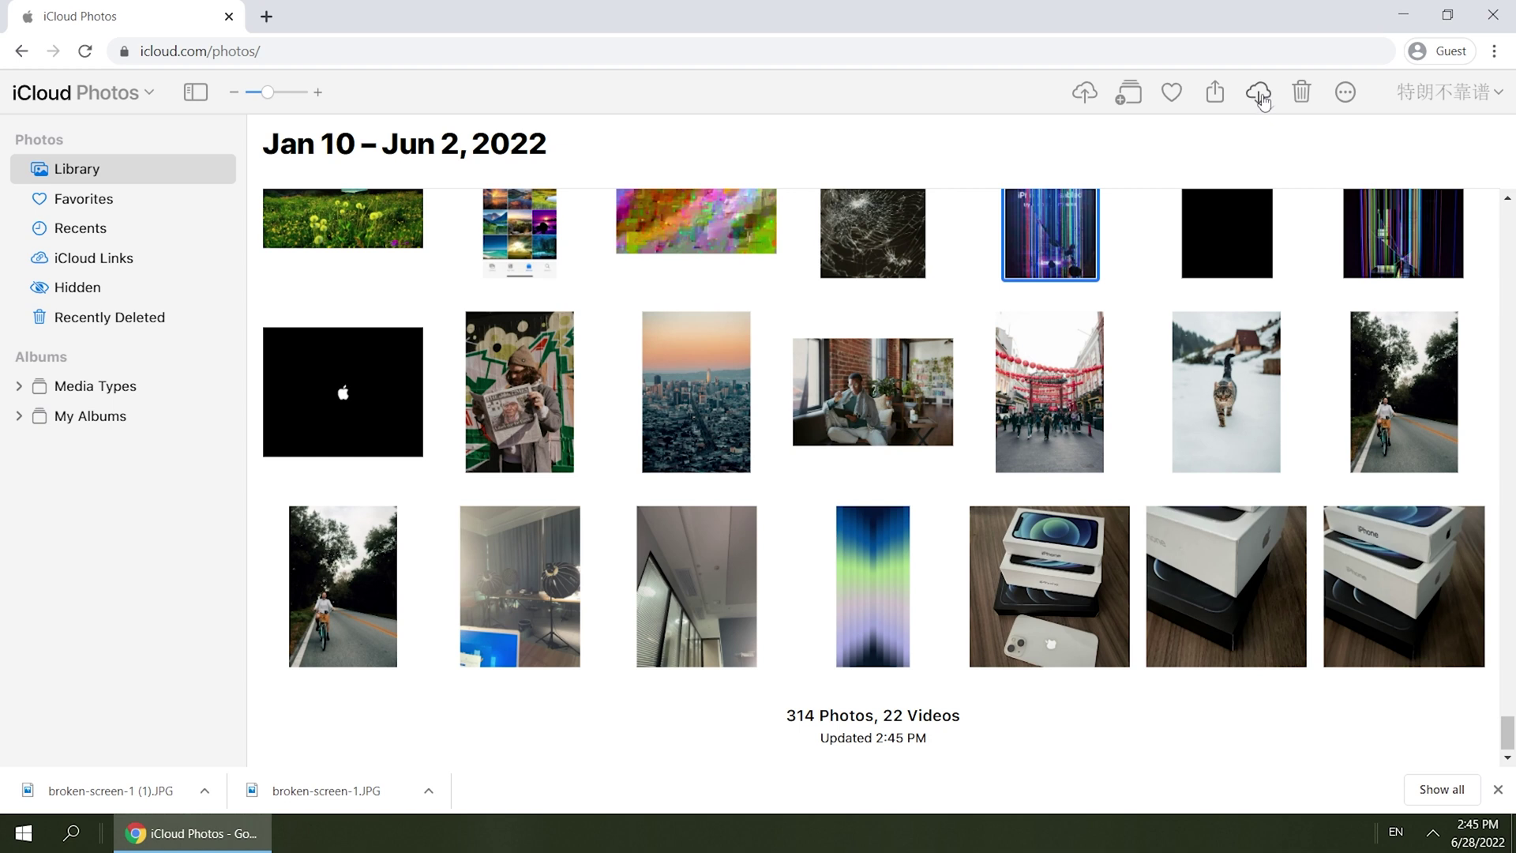
{"action": "left_click", "coordinate": [340, 792]}
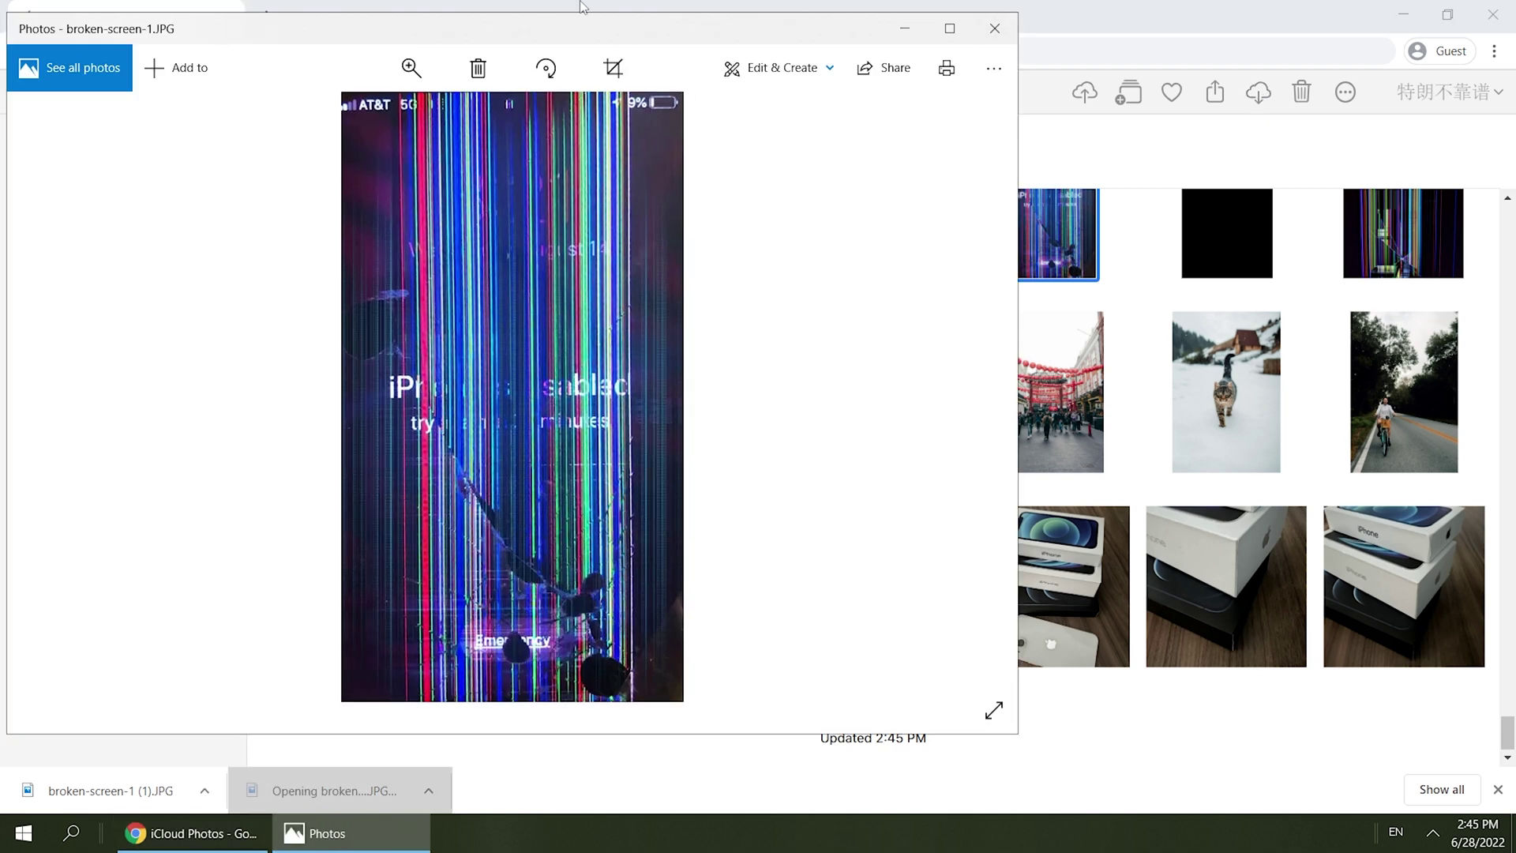
- Close the Windows Photos viewer showing broken-screen-1.JPG
{"action": "left_click", "coordinate": [994, 28]}
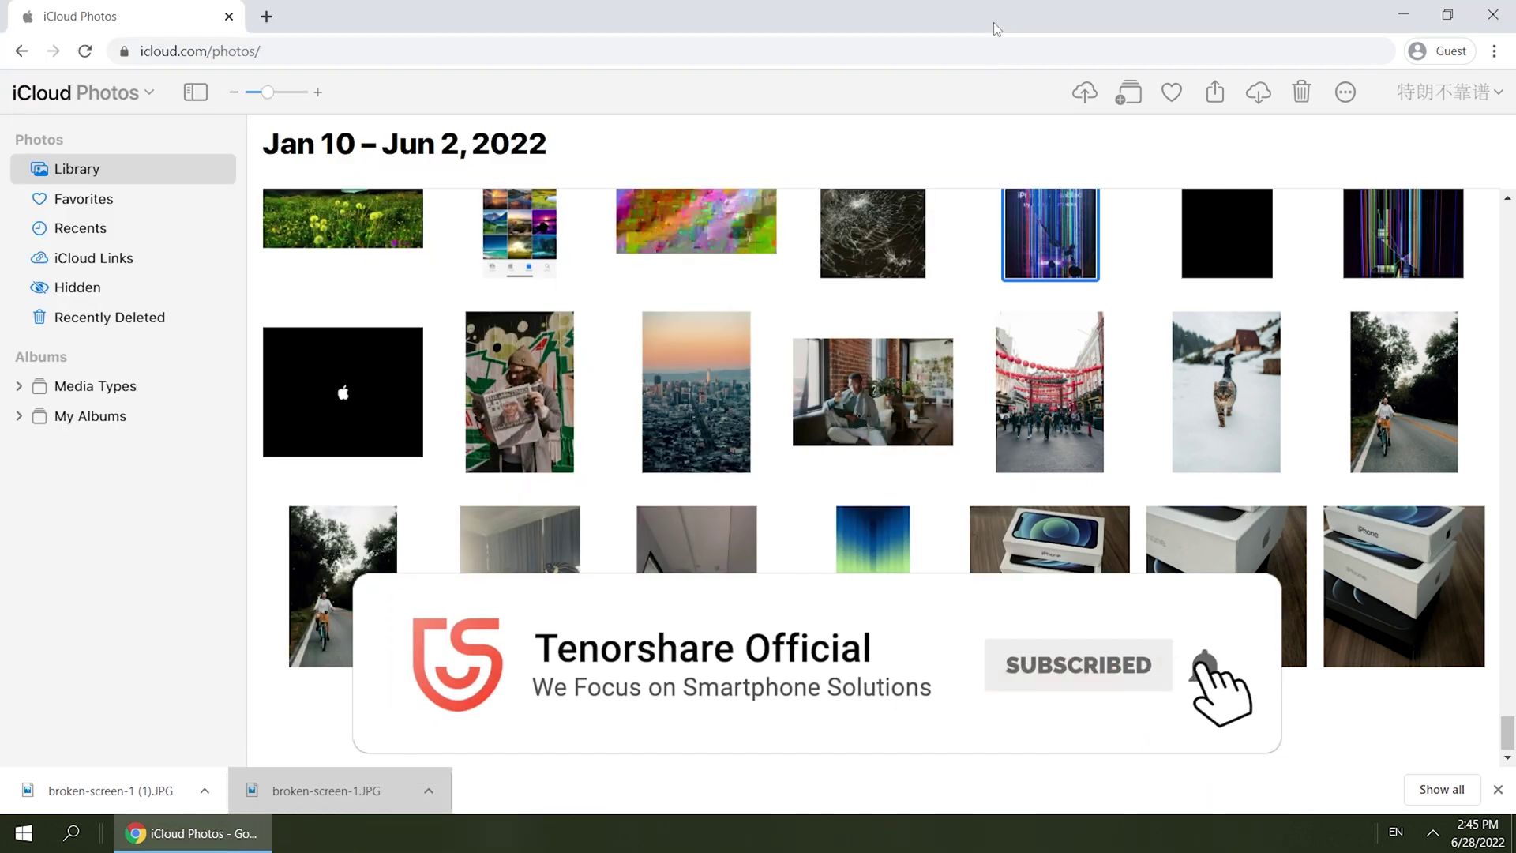